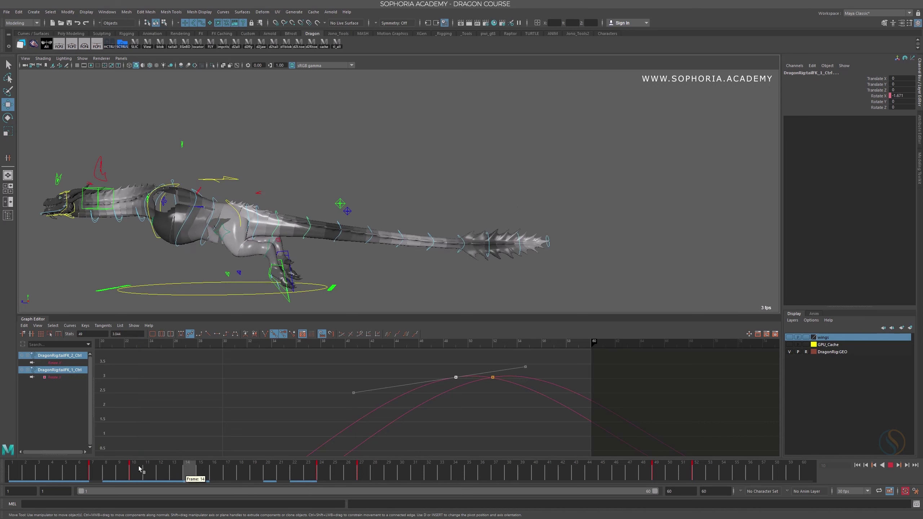
# Step: Go to frame 18 and select the dragon's tail FK controls 4 to 10 with their Rotate X curves in view
pyautogui.click(241, 472)
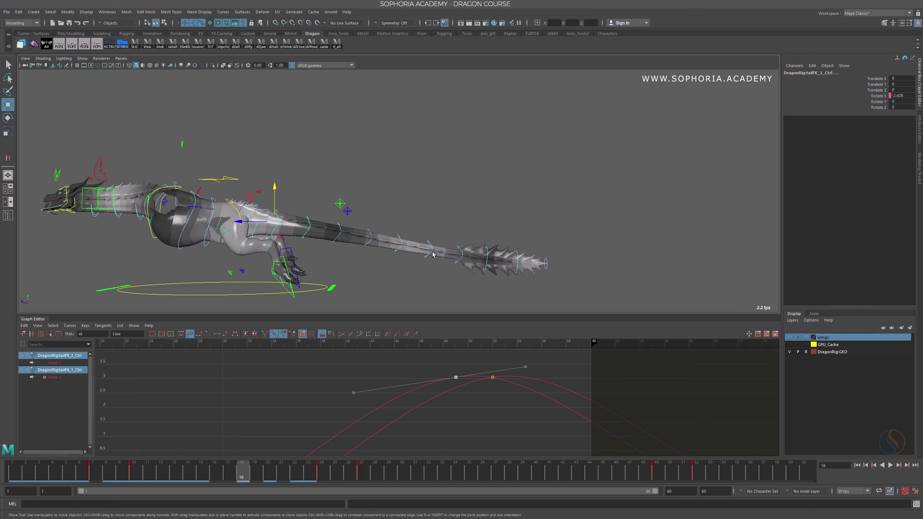
pyautogui.keyDown('alt'); pyautogui.moveTo(433, 254); pyautogui.dragTo(421, 159, button='middle'); pyautogui.keyUp('alt')
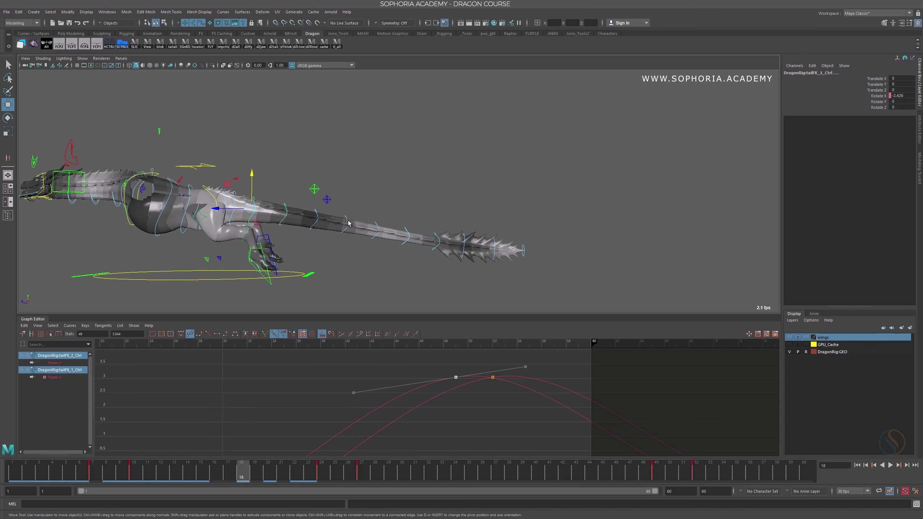
pyautogui.moveTo(343, 217); pyautogui.dragTo(403, 226)
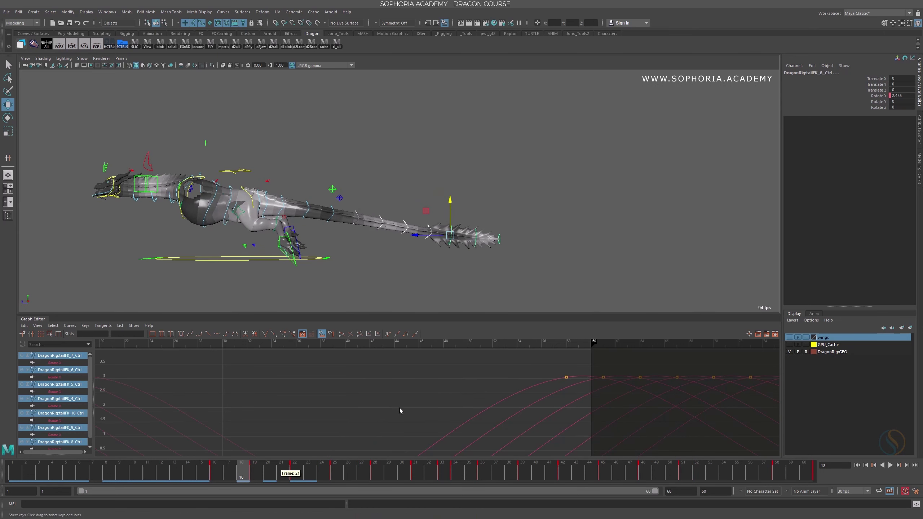
pyautogui.scroll(-6, 439, 399)
pyautogui.keyDown('alt'); pyautogui.moveTo(473, 400); pyautogui.dragTo(437, 370, button='middle'); pyautogui.keyUp('alt')
pyautogui.scroll(5, 425, 397)
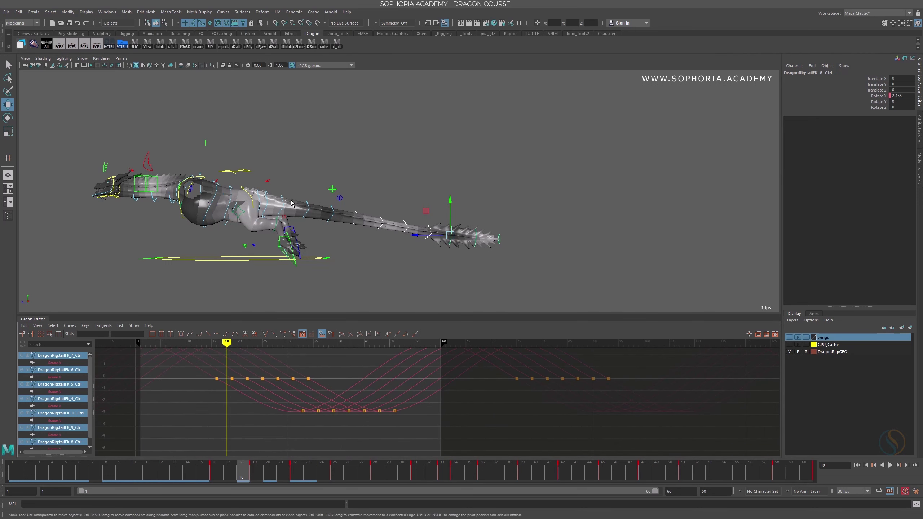
pyautogui.moveTo(334, 212)
pyautogui.mouseDown()
pyautogui.moveTo(408, 226)
pyautogui.moveTo(508, 208)
pyautogui.mouseUp()
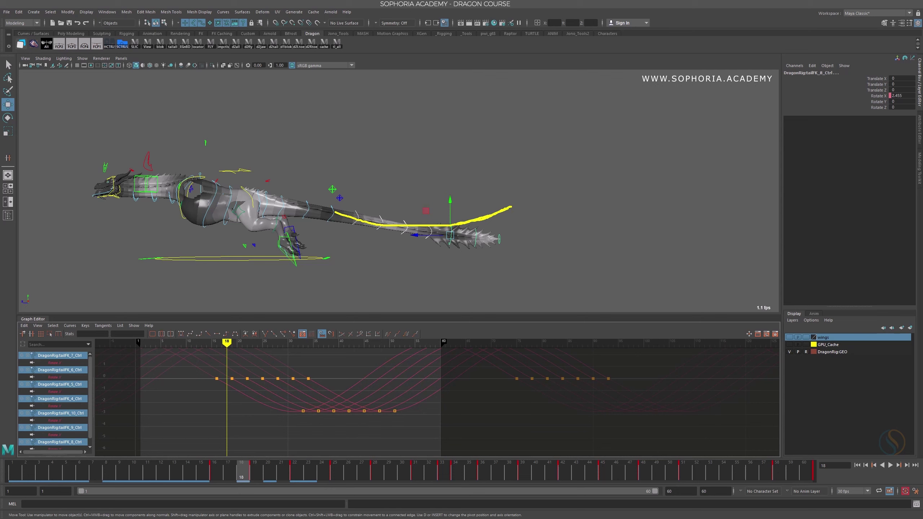
pyautogui.moveTo(456, 223); pyautogui.dragTo(231, 199)
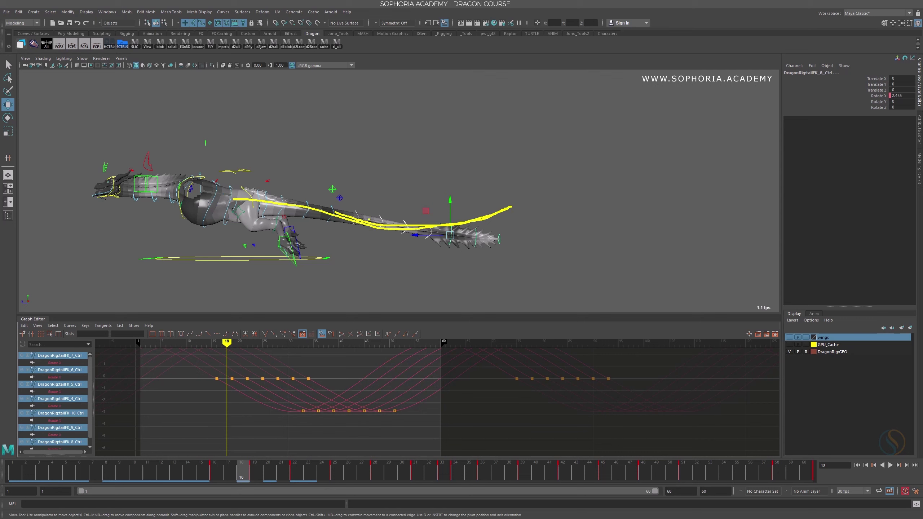
pyautogui.press('Escape')
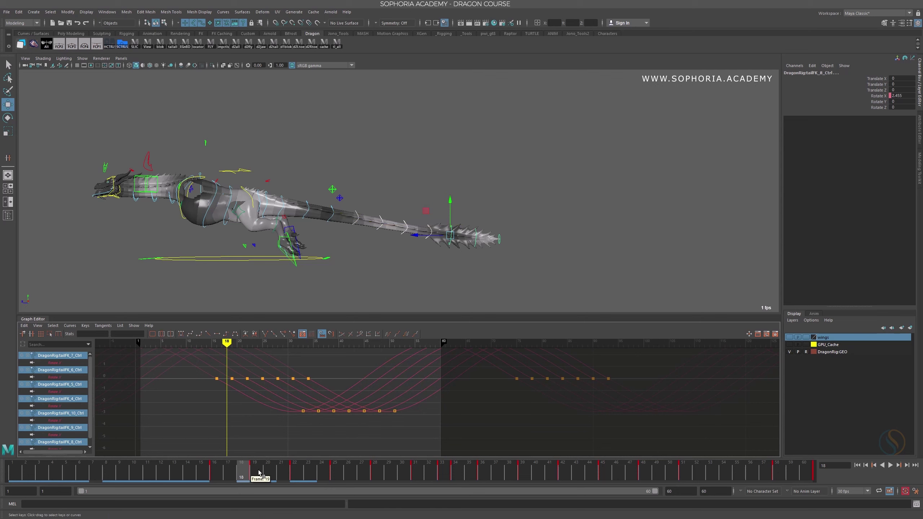
# Step: Shift all keys of tail FK controls 4 to 10 later by 4 frames and play back the tail motion
pyautogui.moveTo(361, 367)
pyautogui.mouseDown()
pyautogui.moveTo(488, 374)
pyautogui.moveTo(351, 376)
pyautogui.mouseUp()
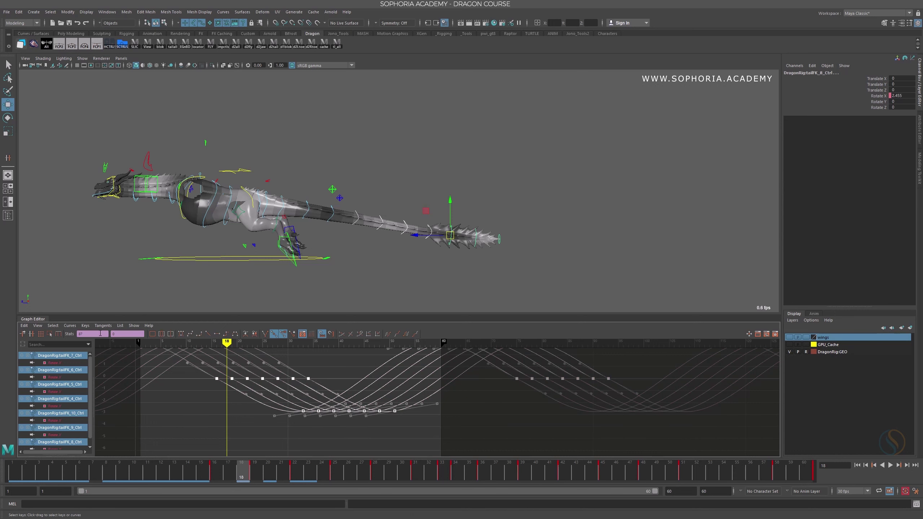
pyautogui.keyDown('shift'); pyautogui.moveTo(341, 369); pyautogui.dragTo(351, 366, button='middle'); pyautogui.keyUp('shift')
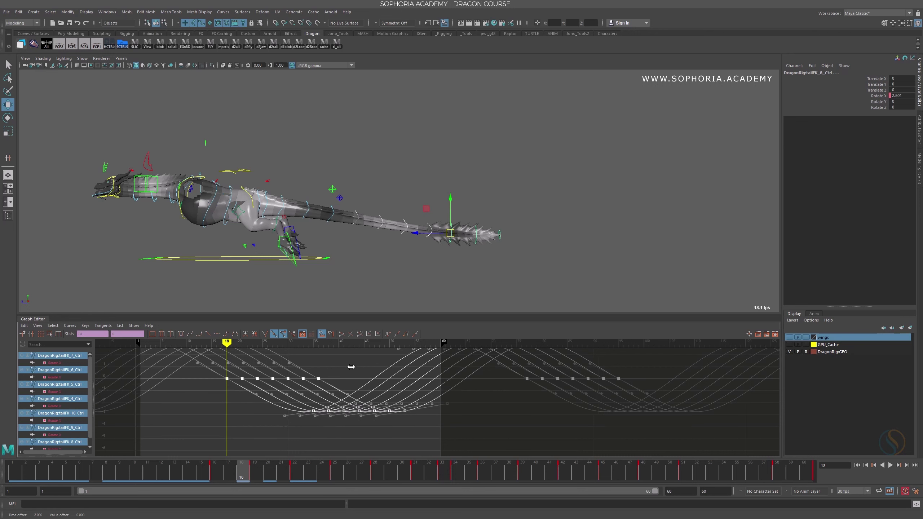
pyautogui.keyDown('shift'); pyautogui.moveTo(355, 367); pyautogui.dragTo(363, 367, button='middle'); pyautogui.keyUp('shift')
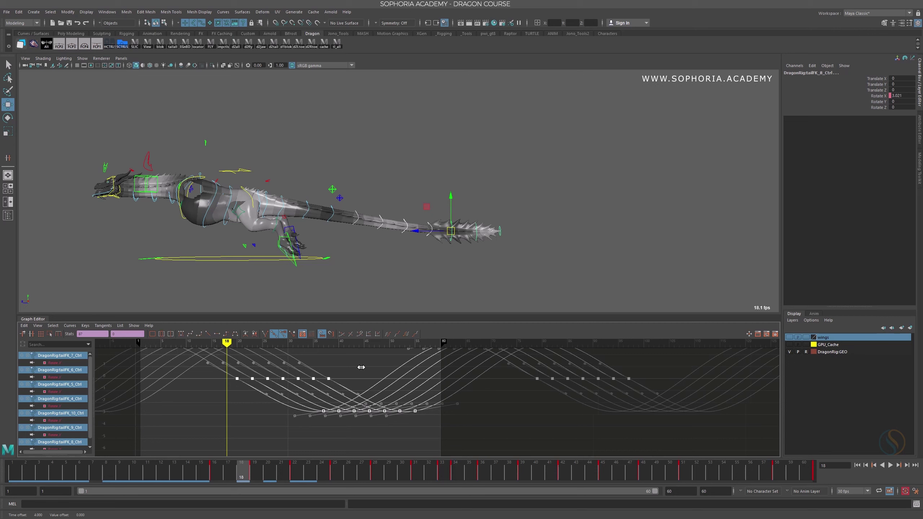
pyautogui.click(217, 476)
pyautogui.hotkey('alt', 'v')
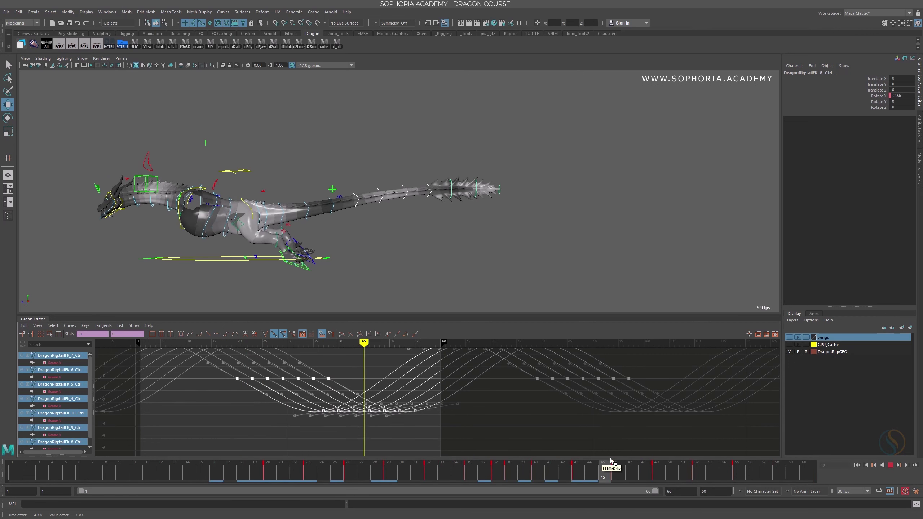
pyautogui.moveTo(605, 460); pyautogui.dragTo(369, 487)
pyautogui.hotkey('alt', 'v')
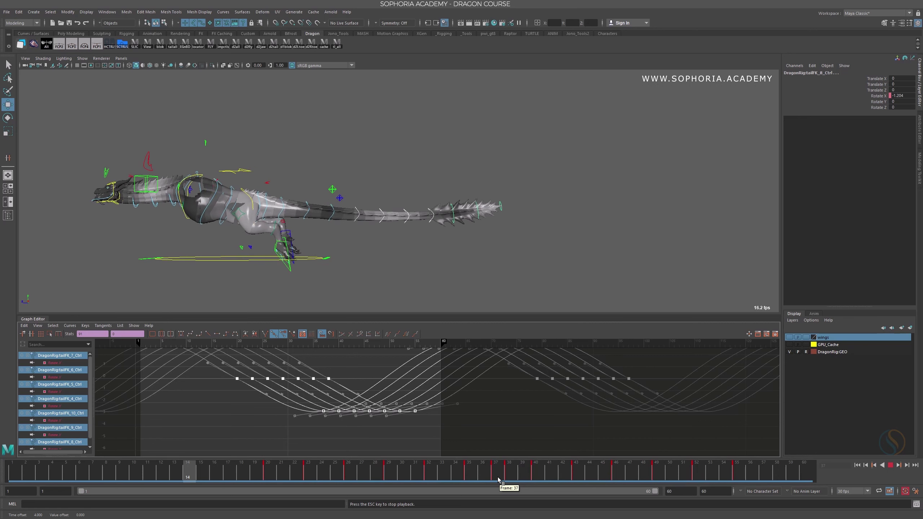
pyautogui.press('Escape')
# Step: Remove tail FK control 4 from the selection and shift the keys of controls 5 to 10 another 3 frames later, checking the playback
pyautogui.click(454, 240)
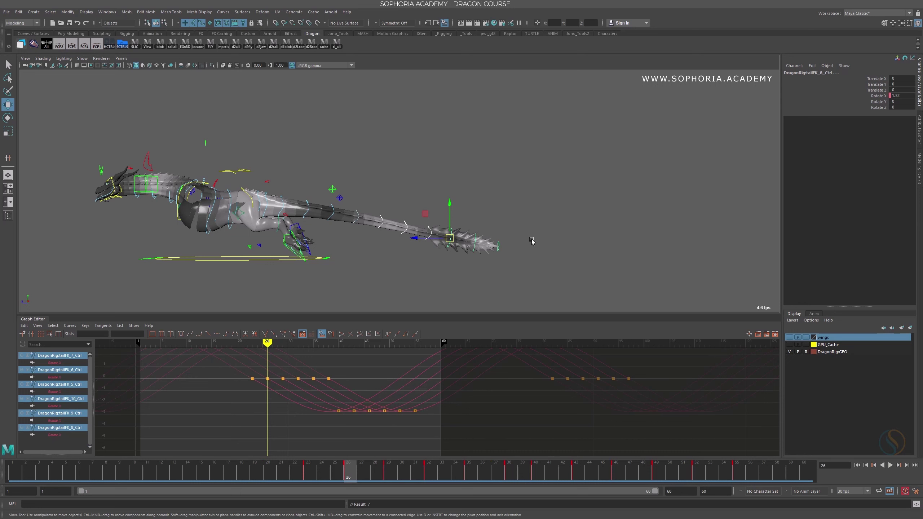
pyautogui.moveTo(400, 361); pyautogui.dragTo(509, 377)
pyautogui.keyDown('shift'); pyautogui.moveTo(385, 366); pyautogui.dragTo(402, 368, button='middle'); pyautogui.keyUp('shift')
pyautogui.hotkey('alt', 'v')
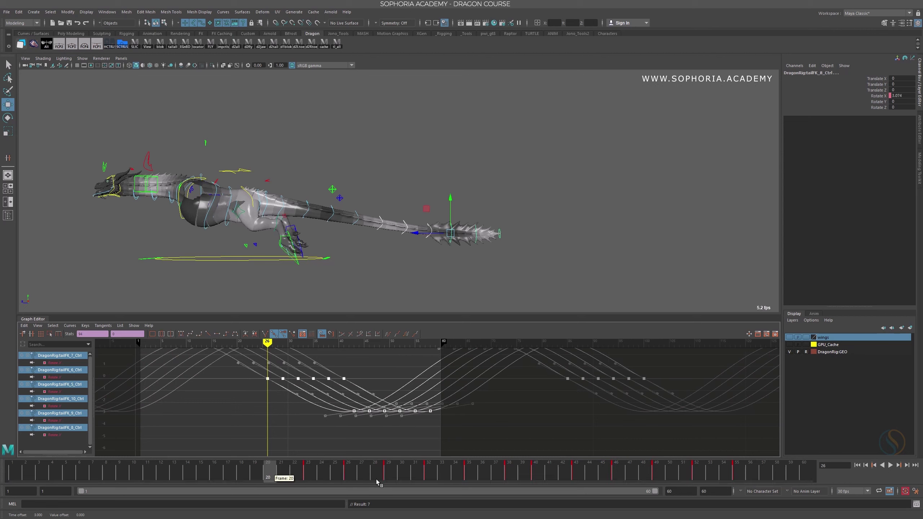
pyautogui.click(120, 471)
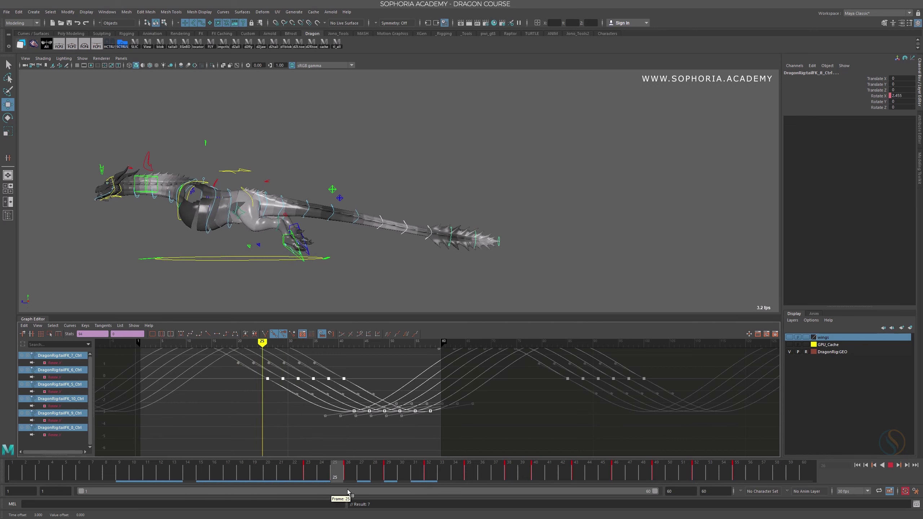
pyautogui.press('Escape')
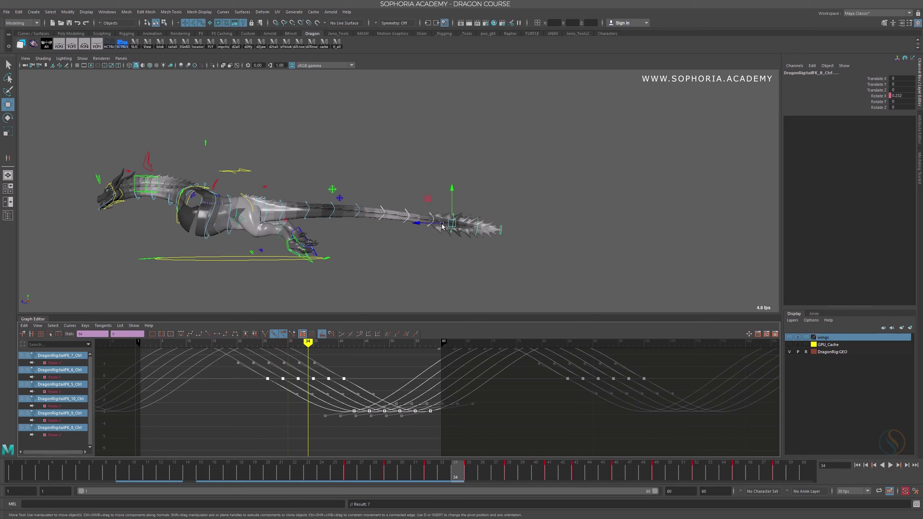
# Step: Remove tail FK control 5 from the selection and shift the keys of controls 6 to 10 another 2 frames later, reviewing the motion
pyautogui.keyDown('ctrl'); pyautogui.click(383, 215); pyautogui.keyUp('ctrl')
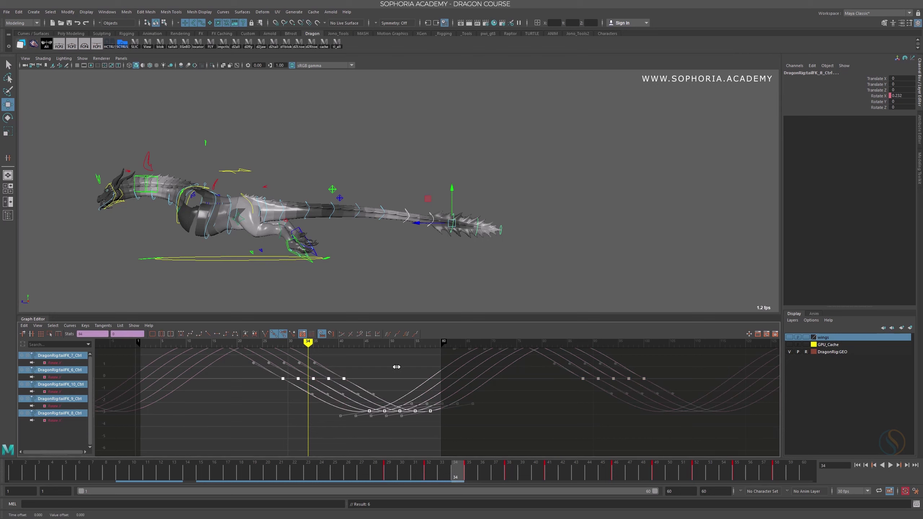
pyautogui.keyDown('shift'); pyautogui.moveTo(397, 367); pyautogui.dragTo(405, 368, button='middle'); pyautogui.keyUp('shift')
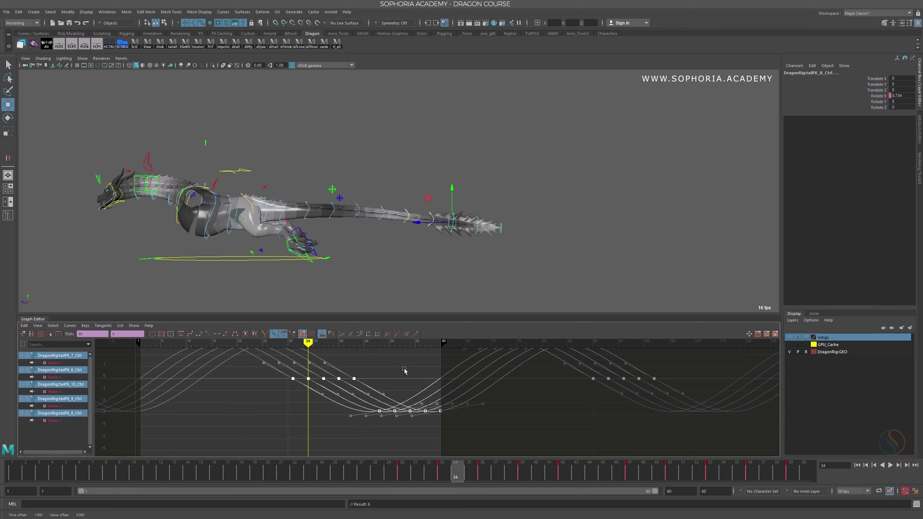
pyautogui.hotkey('alt', 'v')
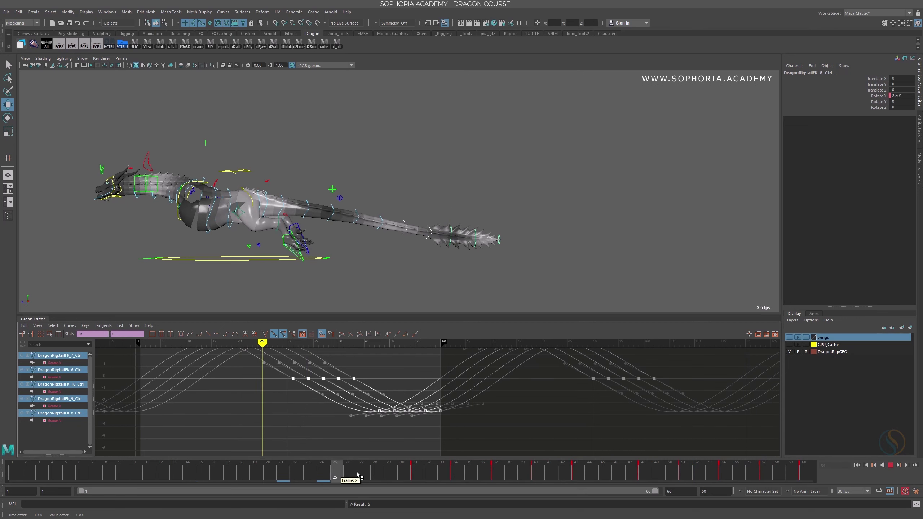
pyautogui.moveTo(371, 477); pyautogui.dragTo(122, 475)
pyautogui.hotkey('alt', 'v')
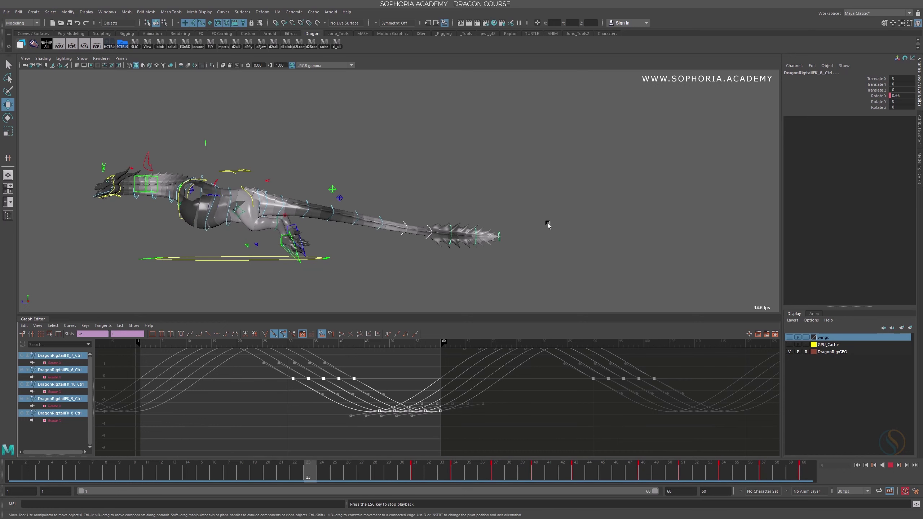
pyautogui.press('Escape')
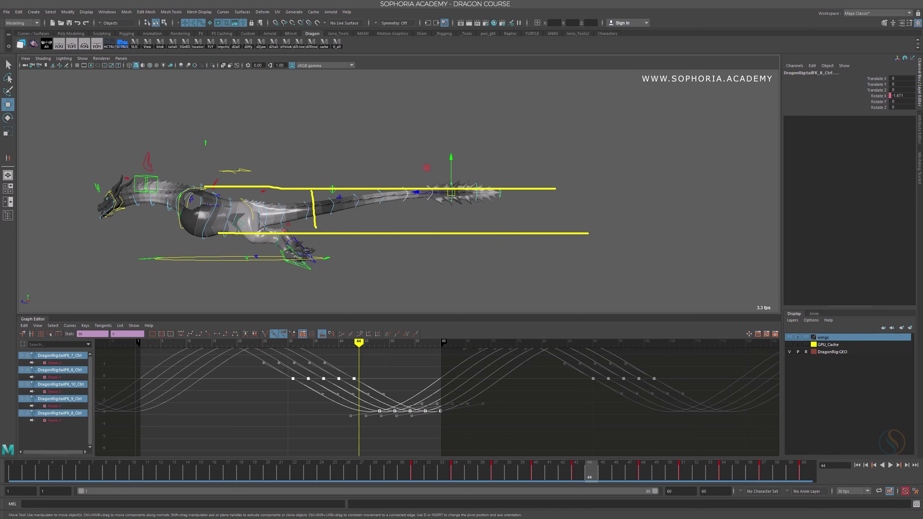
# Step: Reselect tail FK controls 4 to 10 and select all the keys on their rotation curves
pyautogui.moveTo(400, 189); pyautogui.dragTo(410, 235)
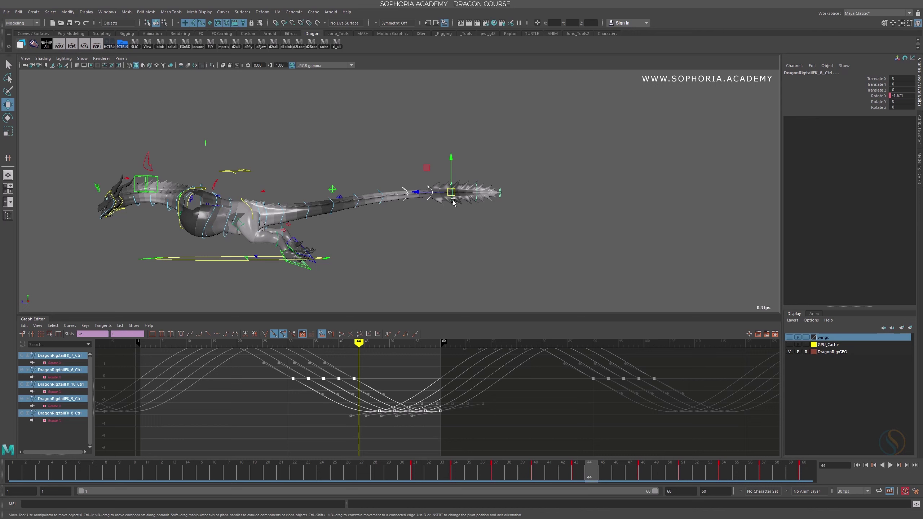
pyautogui.moveTo(547, 167); pyautogui.dragTo(350, 234)
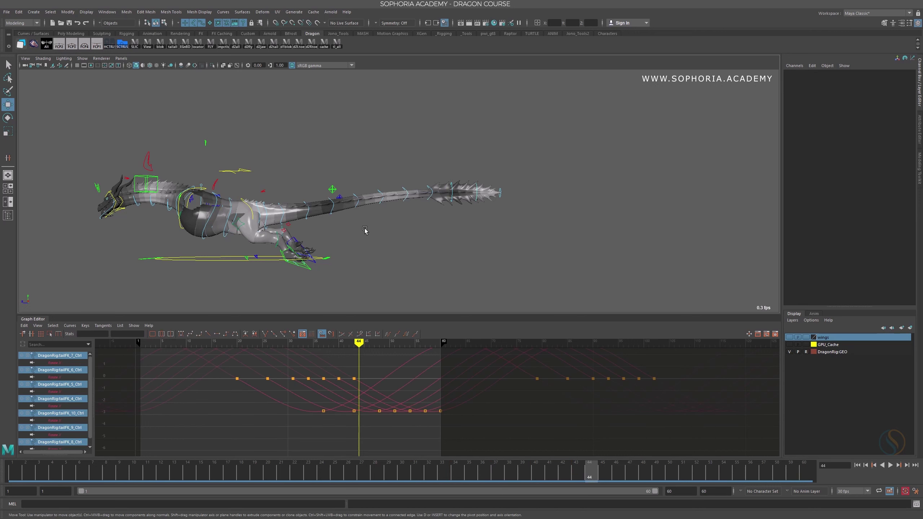
pyautogui.keyDown('alt'); pyautogui.moveTo(519, 391); pyautogui.dragTo(444, 358, button='right'); pyautogui.keyUp('alt')
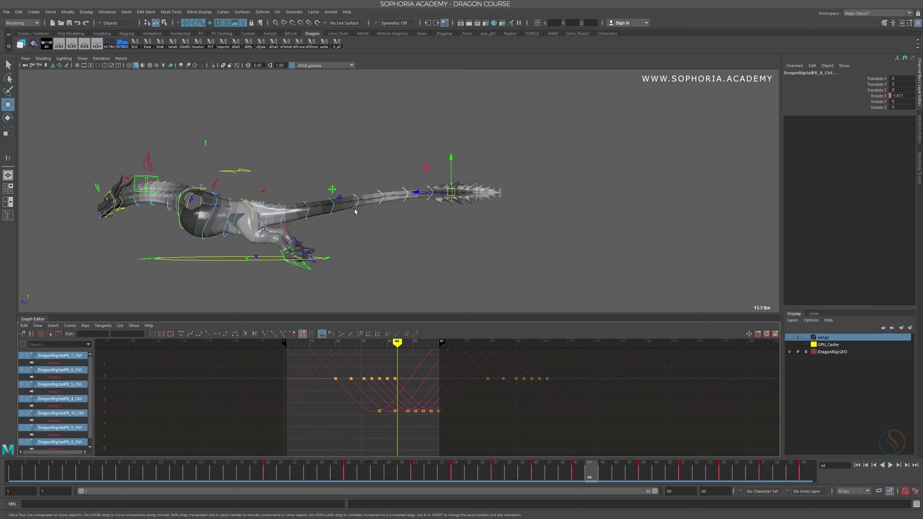
pyautogui.keyDown('alt'); pyautogui.moveTo(421, 239); pyautogui.dragTo(400, 256, button='middle'); pyautogui.keyUp('alt')
pyautogui.keyDown('alt'); pyautogui.moveTo(407, 385); pyautogui.dragTo(398, 395, button='right'); pyautogui.keyUp('alt')
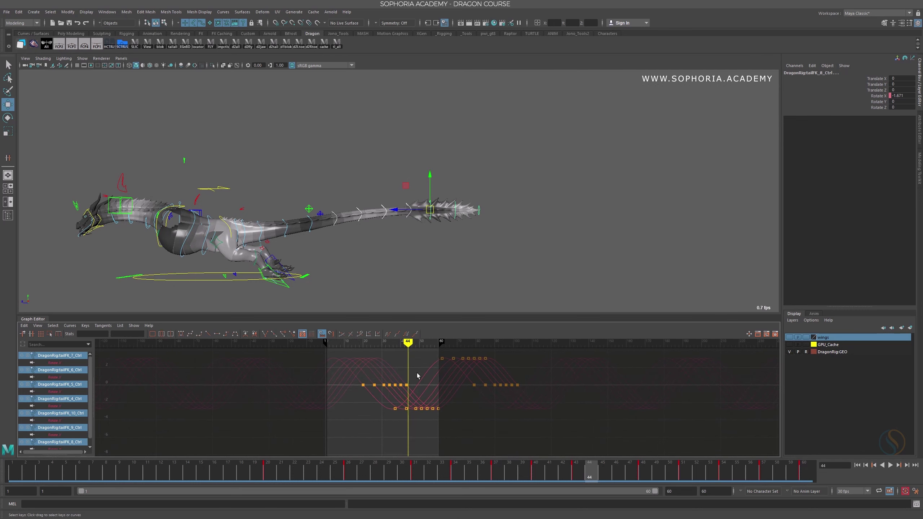
pyautogui.moveTo(444, 377); pyautogui.dragTo(421, 391)
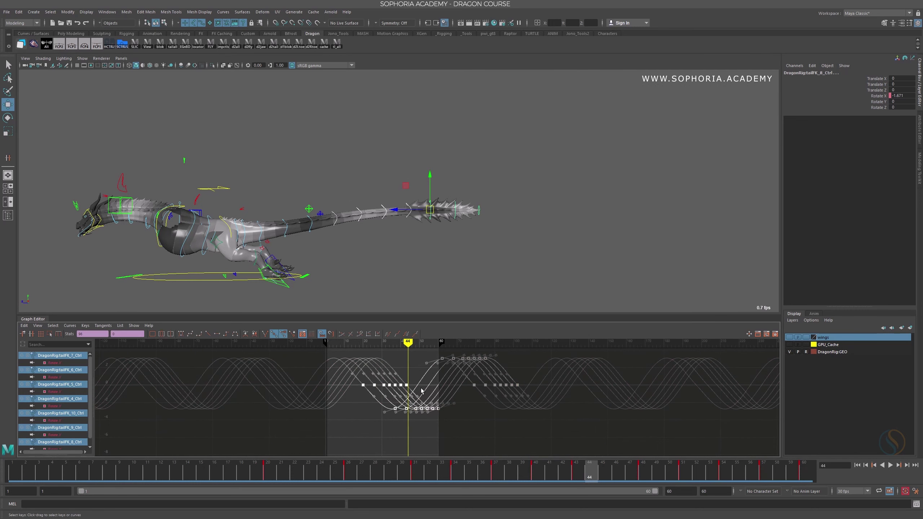
pyautogui.press('r')
pyautogui.moveTo(419, 381); pyautogui.dragTo(421, 362, button='middle')
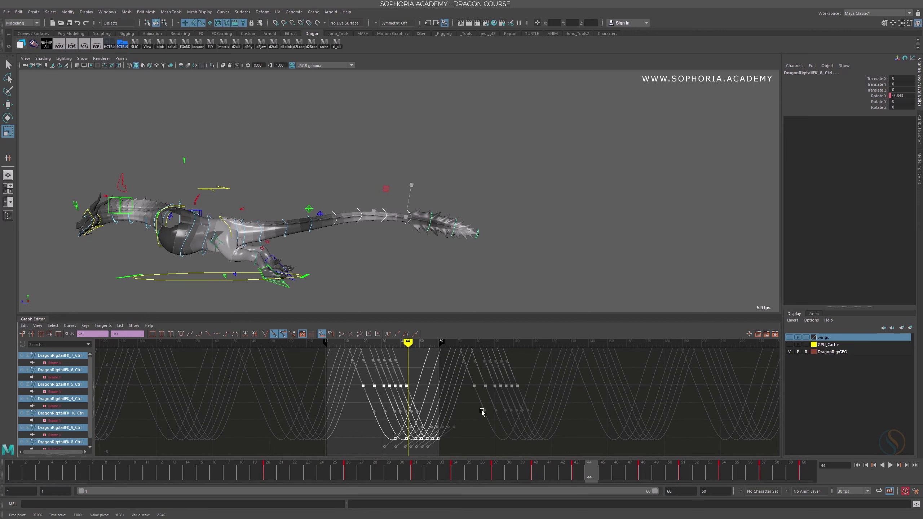
pyautogui.hotkey('ctrl', 'z')
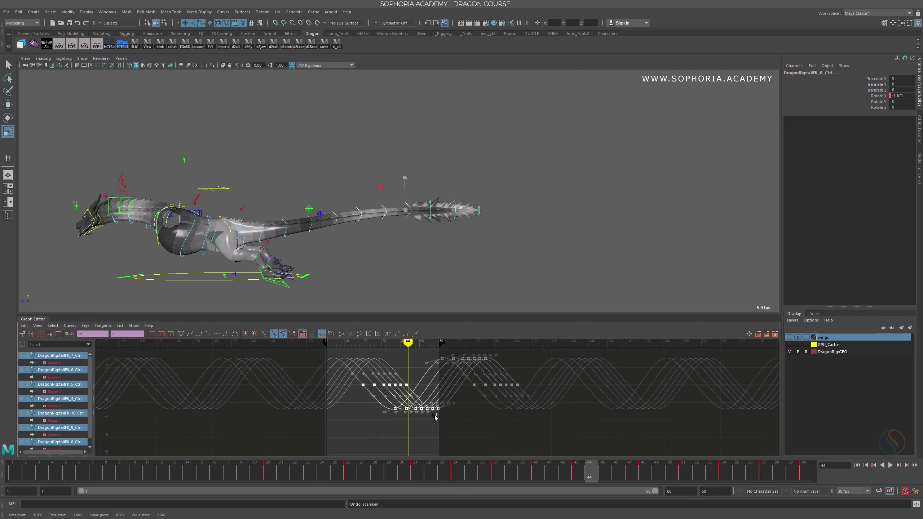
# Step: Configure the Scale Keys options for the selected keys with a time scale of 1.0 and a value scale of 1.25
pyautogui.click(24, 325)
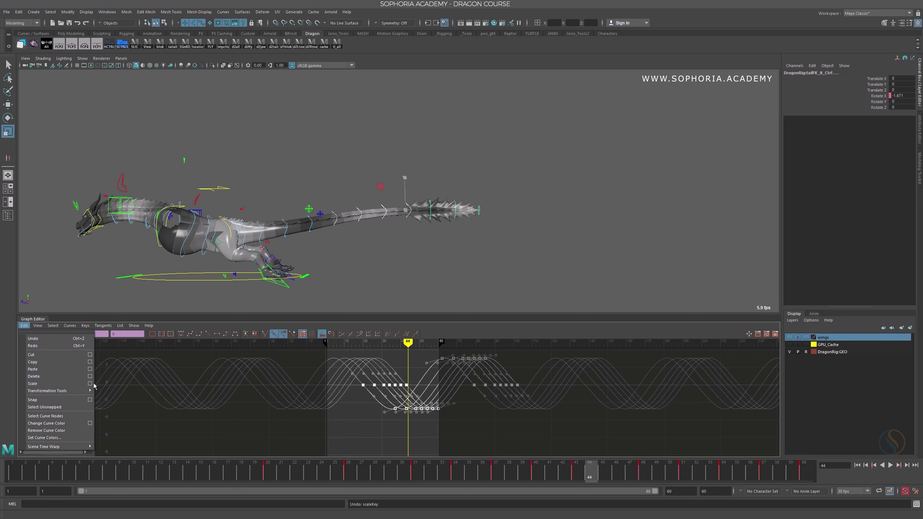
pyautogui.click(90, 383)
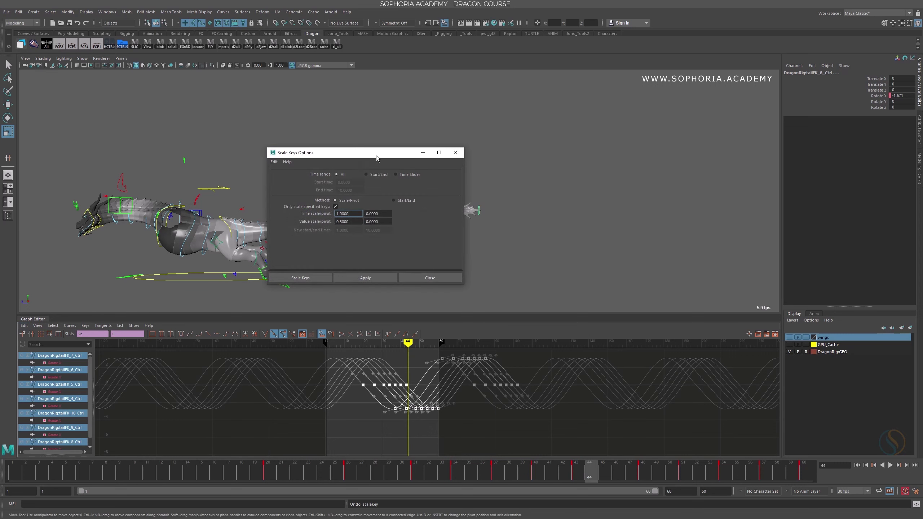
pyautogui.moveTo(376, 159); pyautogui.dragTo(620, 142)
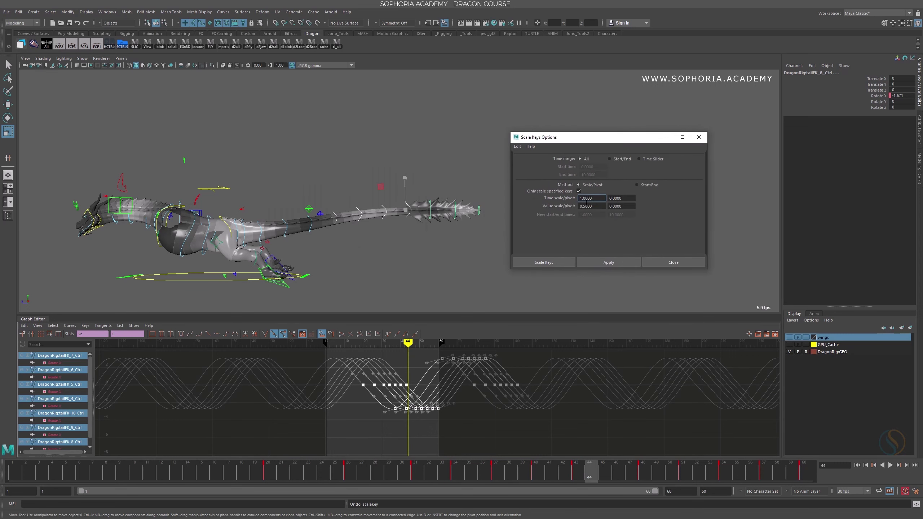
pyautogui.click(517, 146)
pyautogui.click(550, 162)
pyautogui.click(595, 205)
pyautogui.click(598, 196)
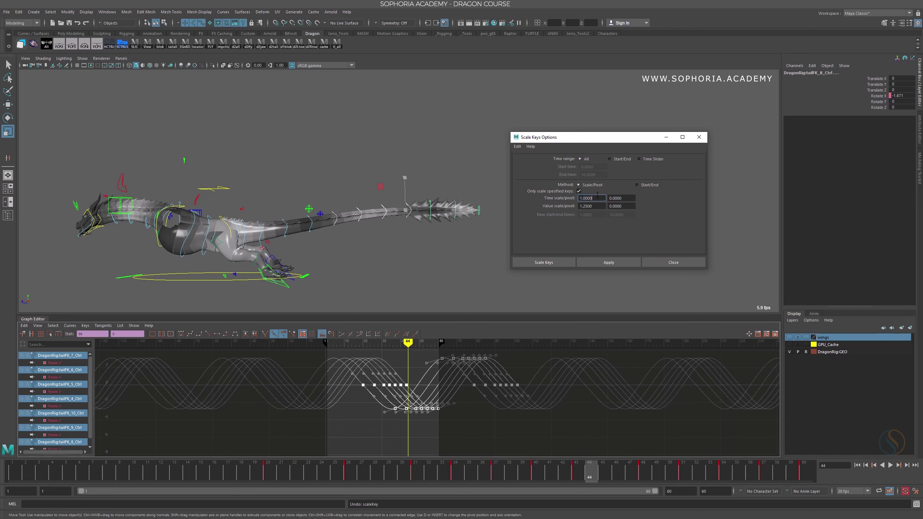
# Step: Apply the key scaling twice to the tail curves and play back the animation
pyautogui.click(611, 264)
pyautogui.click(612, 264)
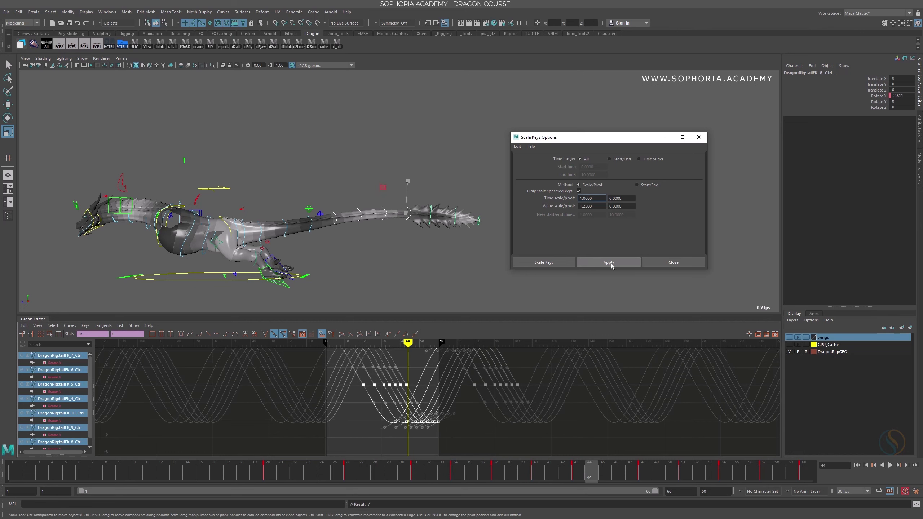
pyautogui.middleClick(390, 233)
pyautogui.hotkey('alt', 'v')
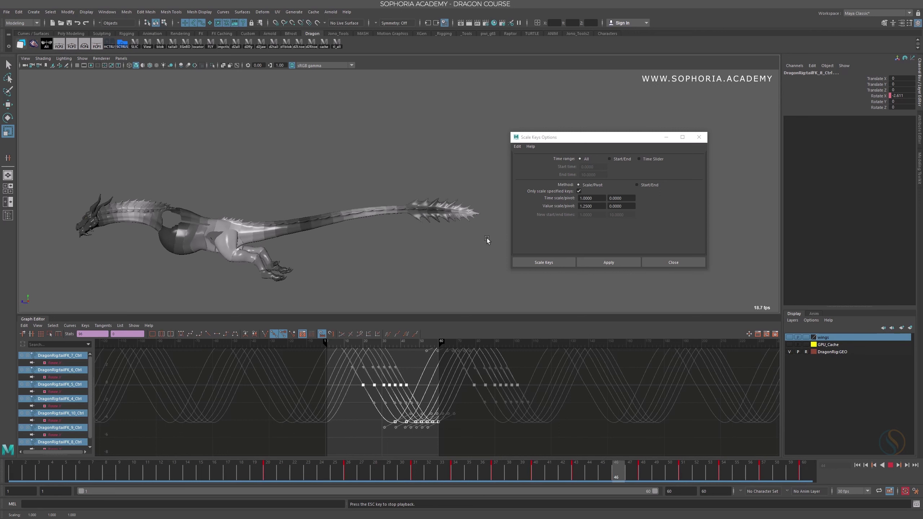
pyautogui.press('Escape')
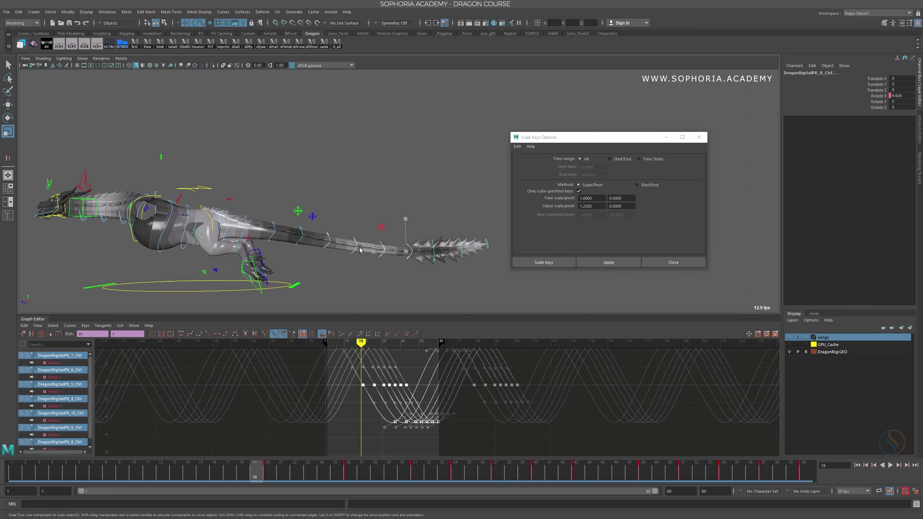
# Step: Reselect only tail FK controls 6 to 10 with their rotation keys and apply the 1.25 value scale to them twice
pyautogui.moveTo(498, 216); pyautogui.dragTo(376, 282)
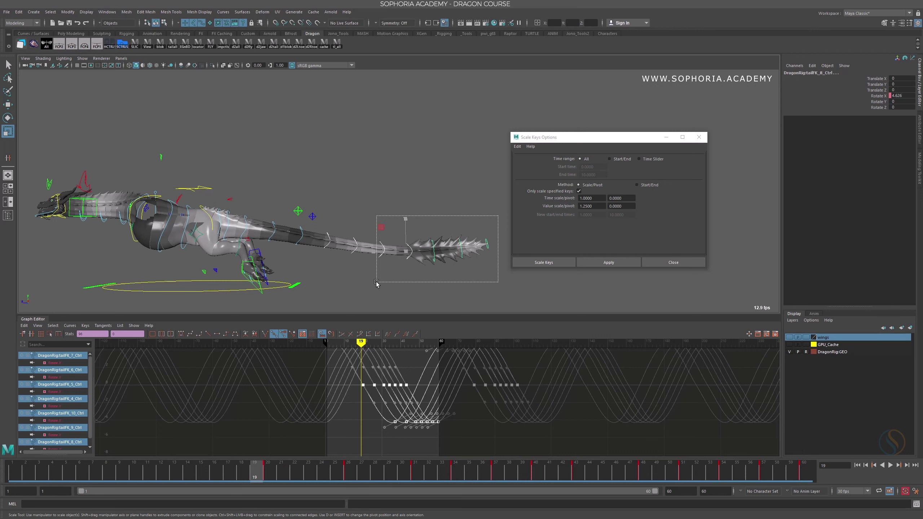
pyautogui.moveTo(376, 282); pyautogui.dragTo(376, 283)
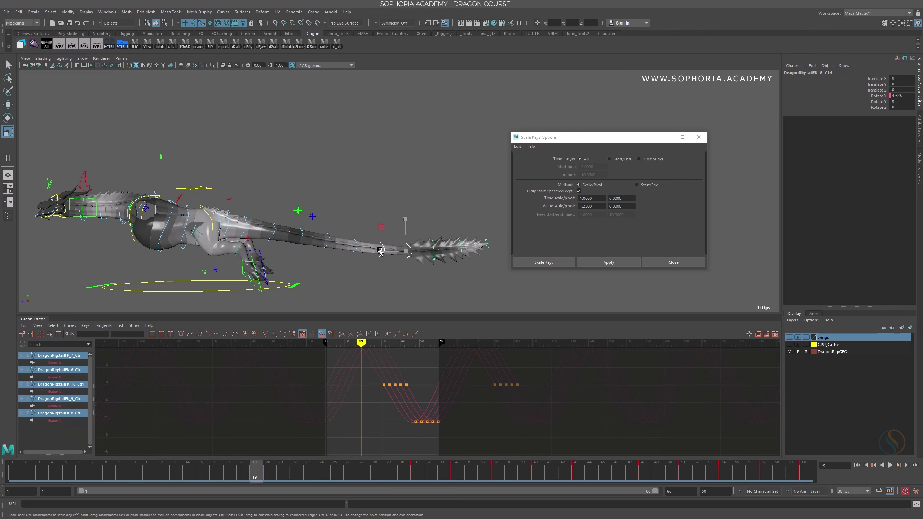
pyautogui.click(608, 262)
pyautogui.click(608, 263)
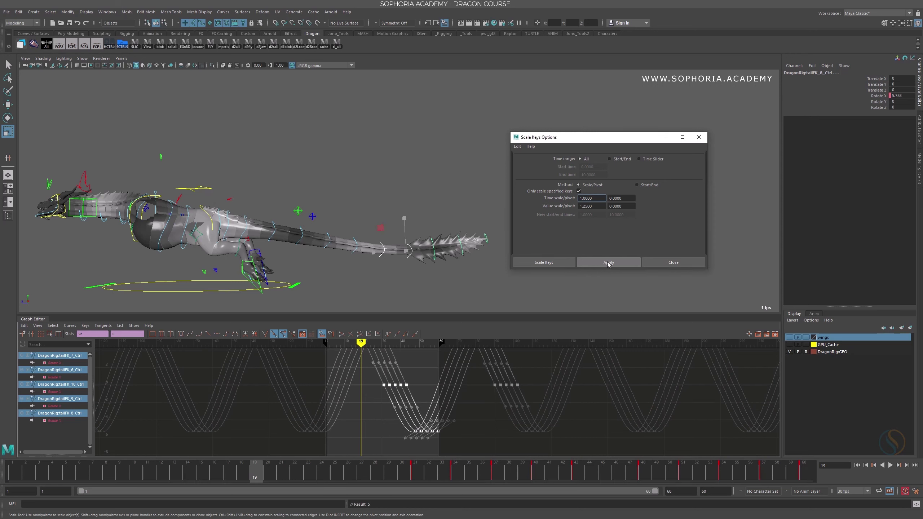
# Step: Play back the flying cycle to review the tail wave, stop the playback, and close the Scale Keys options
pyautogui.keyDown('alt'); pyautogui.moveTo(438, 265); pyautogui.dragTo(443, 233); pyautogui.keyUp('alt')
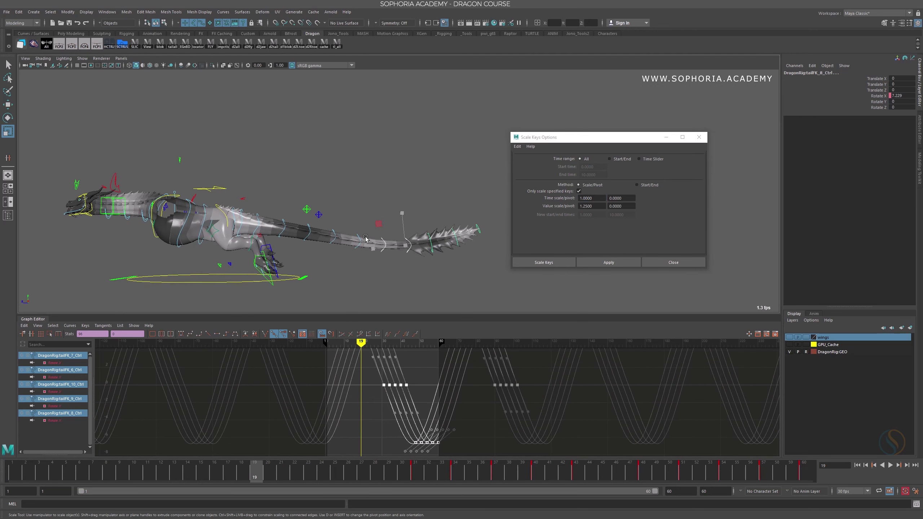
pyautogui.hotkey('alt', 'v')
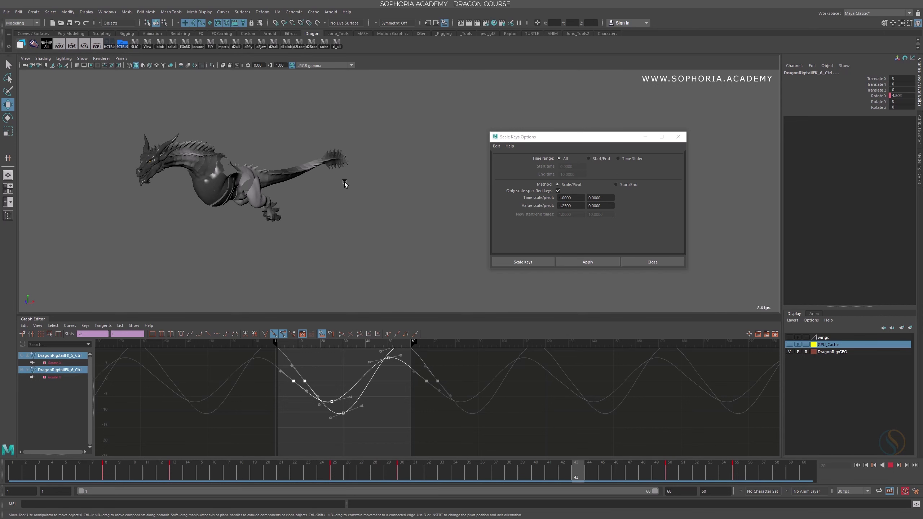
pyautogui.press('Escape')
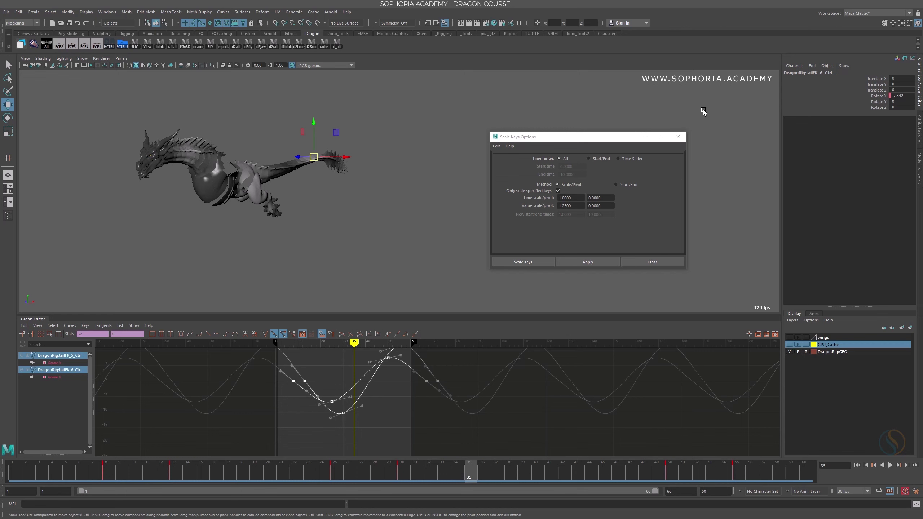
pyautogui.moveTo(615, 141); pyautogui.dragTo(598, 143)
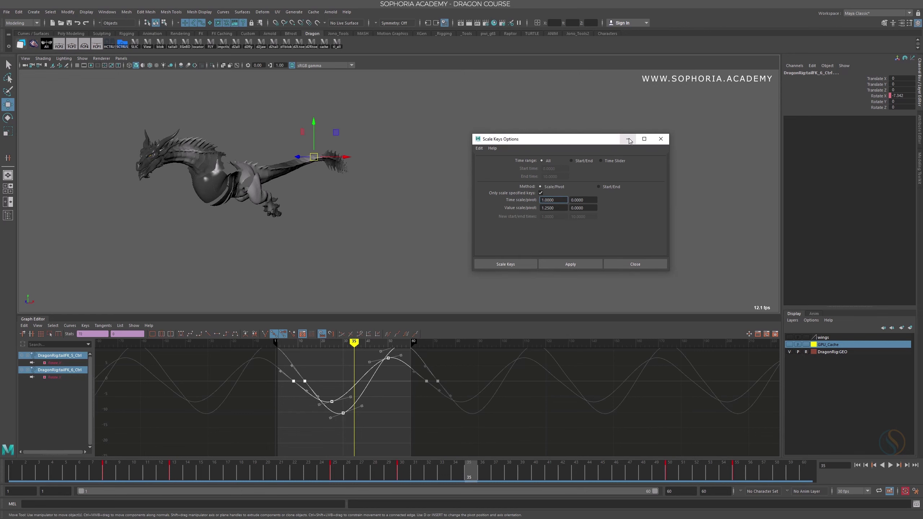
pyautogui.click(661, 139)
# Step: Select all the tail FK controls, then only controls 4 to 10, to compare their offset rotation curves from the side
pyautogui.keyDown('alt'); pyautogui.moveTo(366, 198); pyautogui.dragTo(398, 244, button='right'); pyautogui.keyUp('alt')
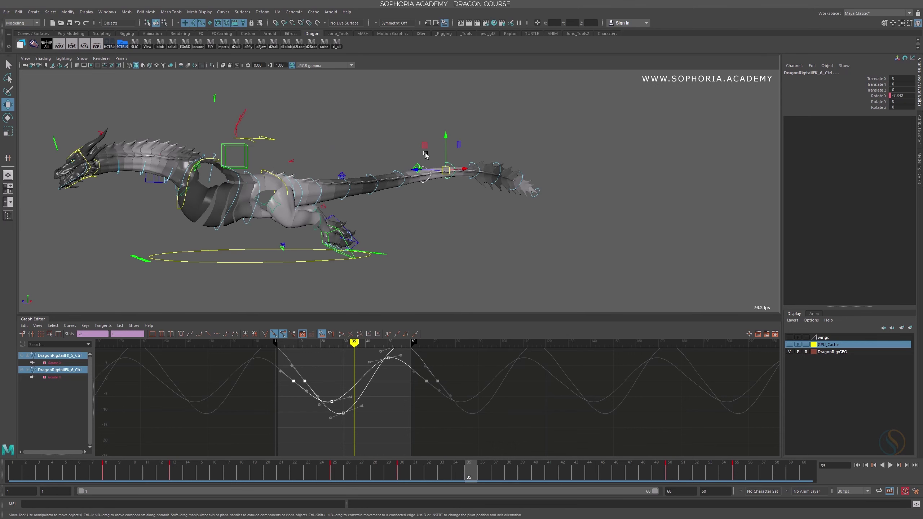
pyautogui.keyDown('alt'); pyautogui.moveTo(509, 231); pyautogui.dragTo(457, 235); pyautogui.keyUp('alt')
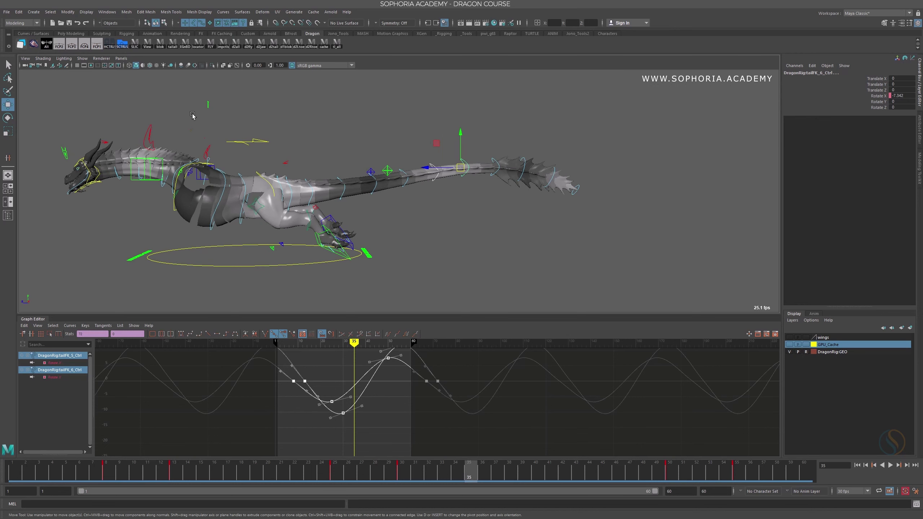
pyautogui.click(341, 44)
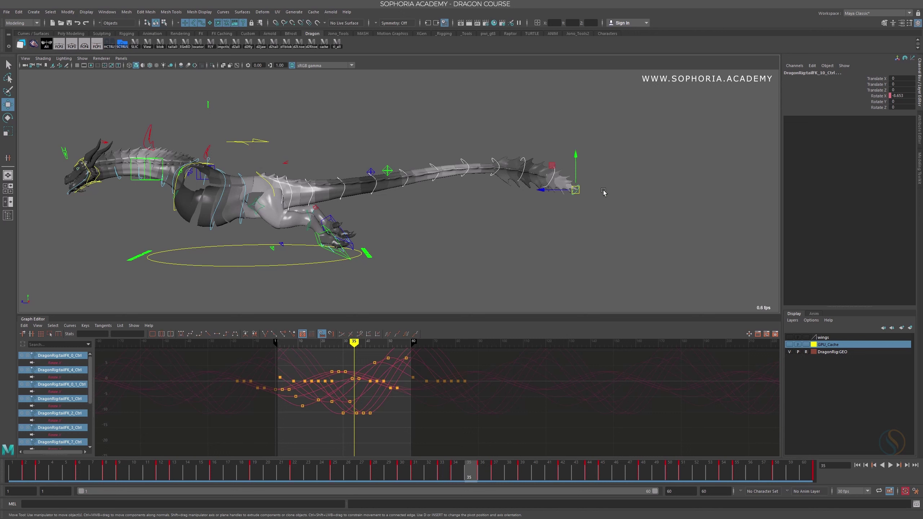
pyautogui.moveTo(640, 128); pyautogui.dragTo(403, 213)
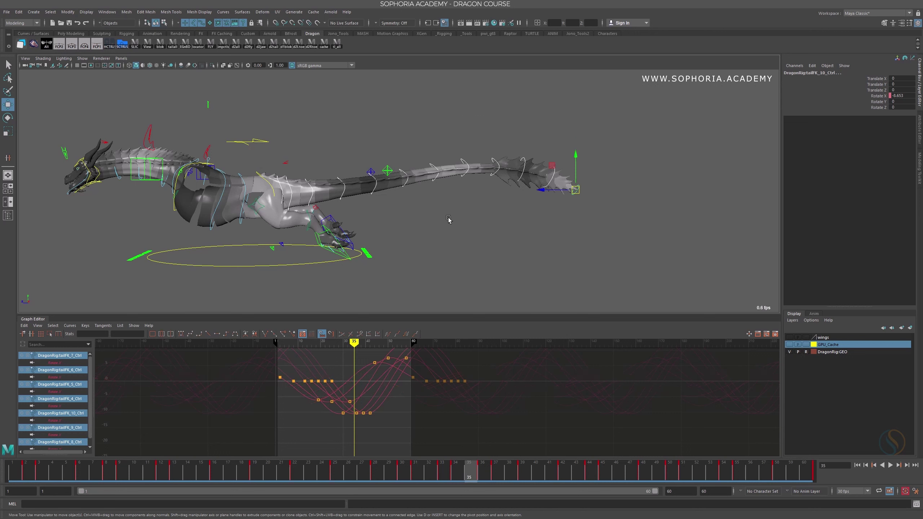
pyautogui.click(401, 177)
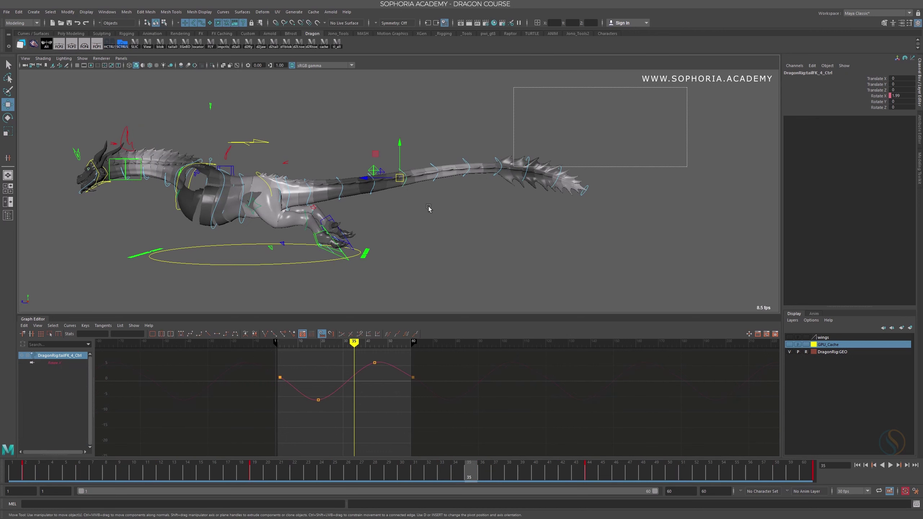
pyautogui.moveTo(429, 208); pyautogui.dragTo(401, 222)
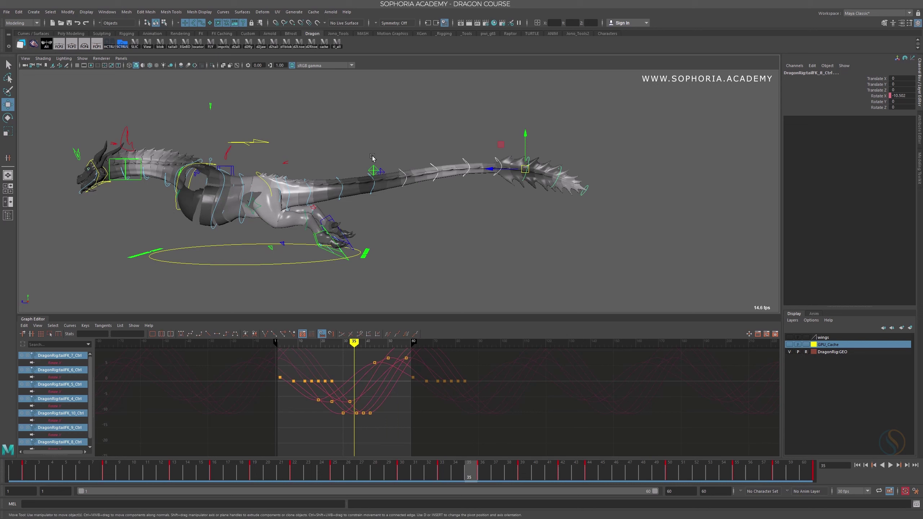
# Step: Inspect the rotation curves of individual tail FK controls, including 3, 5 and 1, checking their key offsets and tangents
pyautogui.click(371, 192)
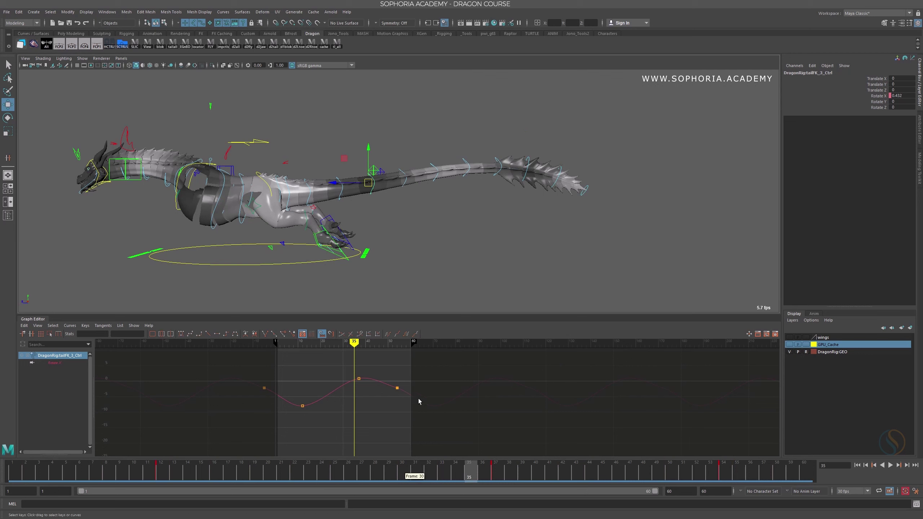
pyautogui.click(398, 388)
pyautogui.moveTo(387, 406); pyautogui.dragTo(386, 409)
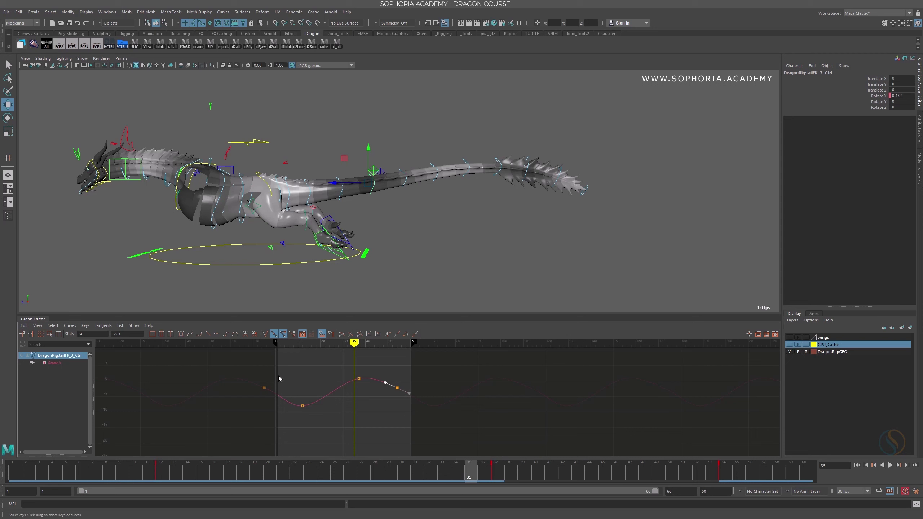
pyautogui.click(467, 167)
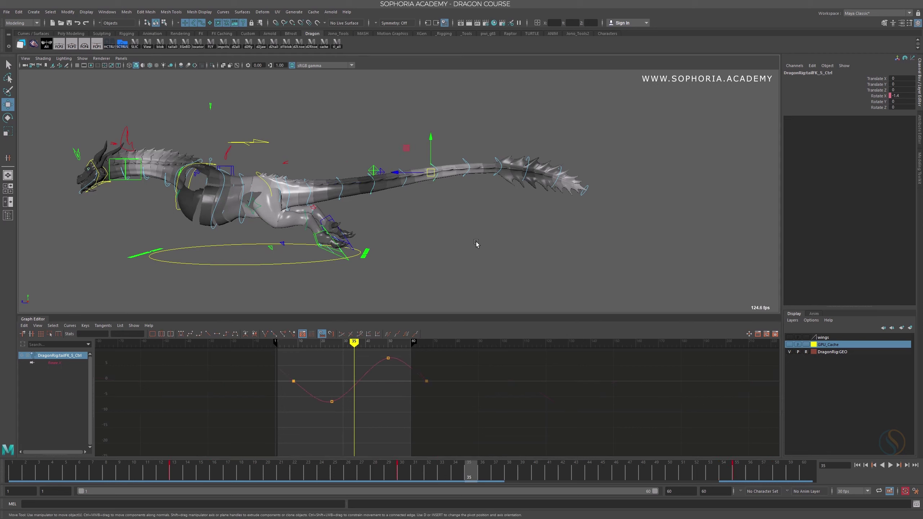
pyautogui.click(548, 187)
pyautogui.click(323, 179)
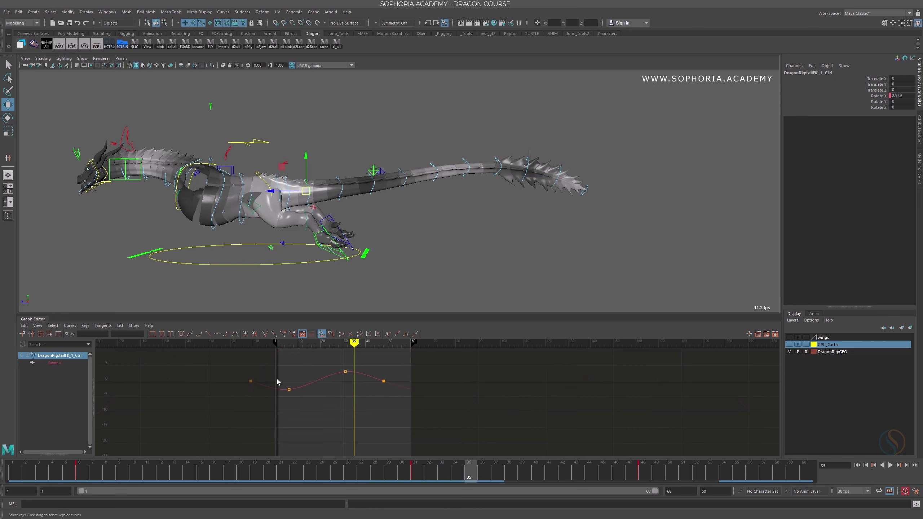
# Step: Review the dragon's pose from a three-quarter angle and save the scene file
pyautogui.keyDown('alt'); pyautogui.moveTo(432, 207); pyautogui.dragTo(473, 222, button='middle'); pyautogui.keyUp('alt')
pyautogui.keyDown('alt'); pyautogui.moveTo(473, 223); pyautogui.dragTo(502, 226); pyautogui.keyUp('alt')
pyautogui.keyDown('alt'); pyautogui.moveTo(474, 211); pyautogui.dragTo(507, 182, button='middle'); pyautogui.keyUp('alt')
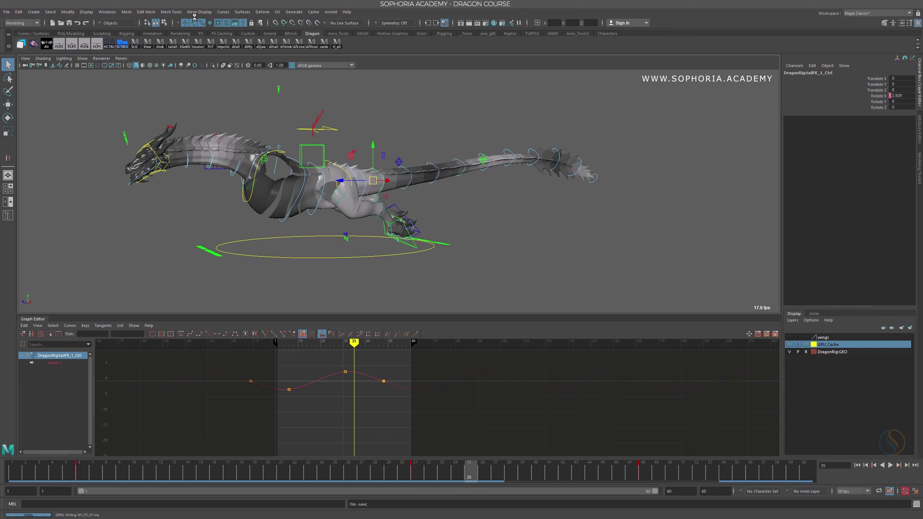
pyautogui.press('w')
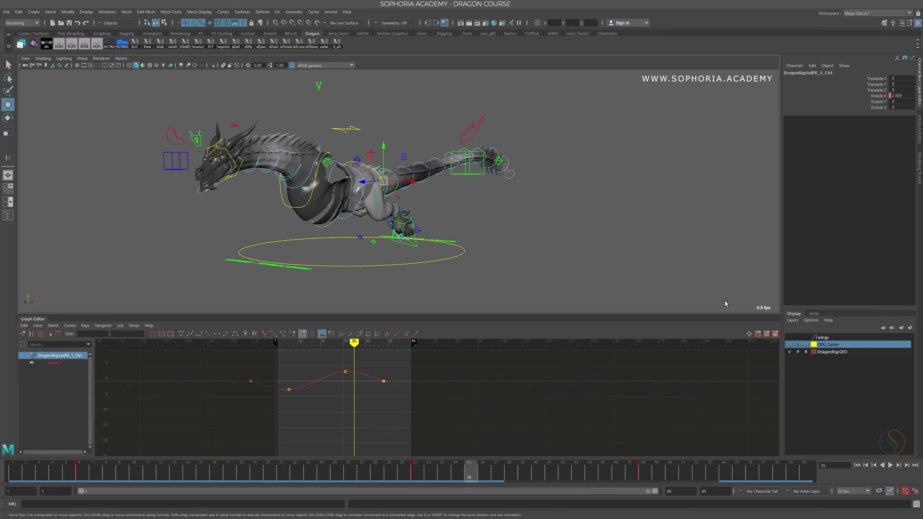